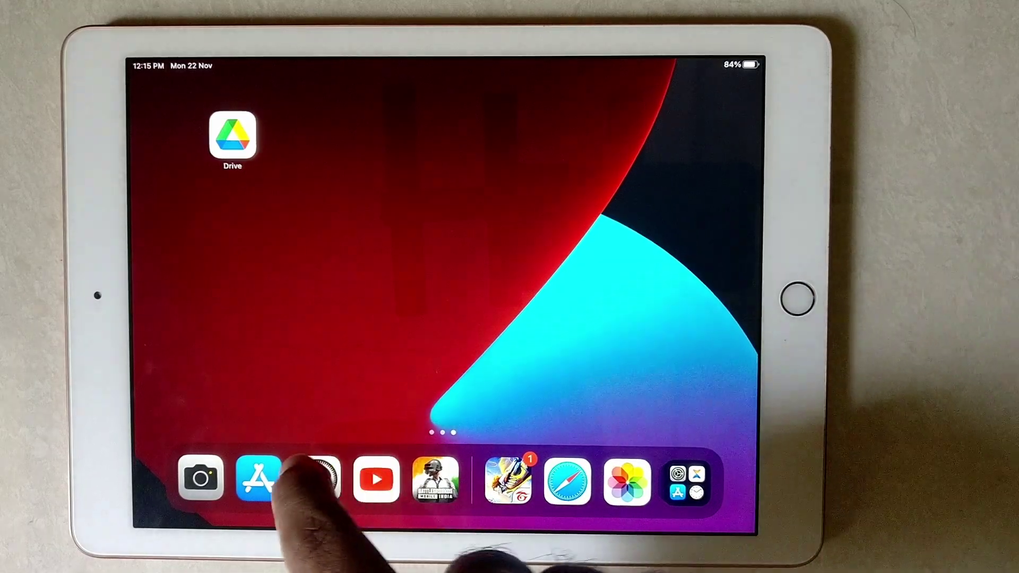
Step: Open Settings from the dock and go to the General > Keyboards page
left_click(318, 480)
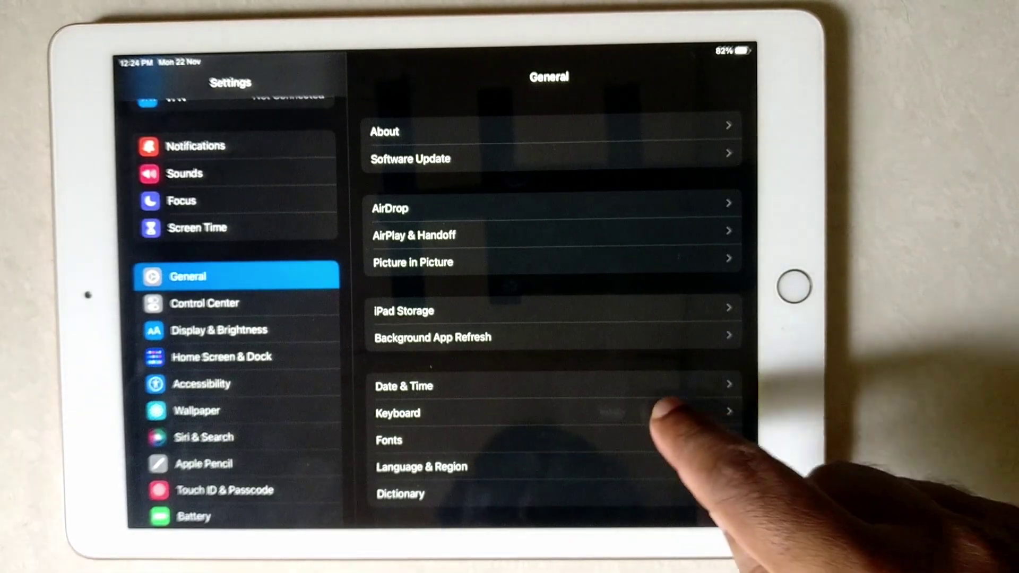
left_click(549, 413)
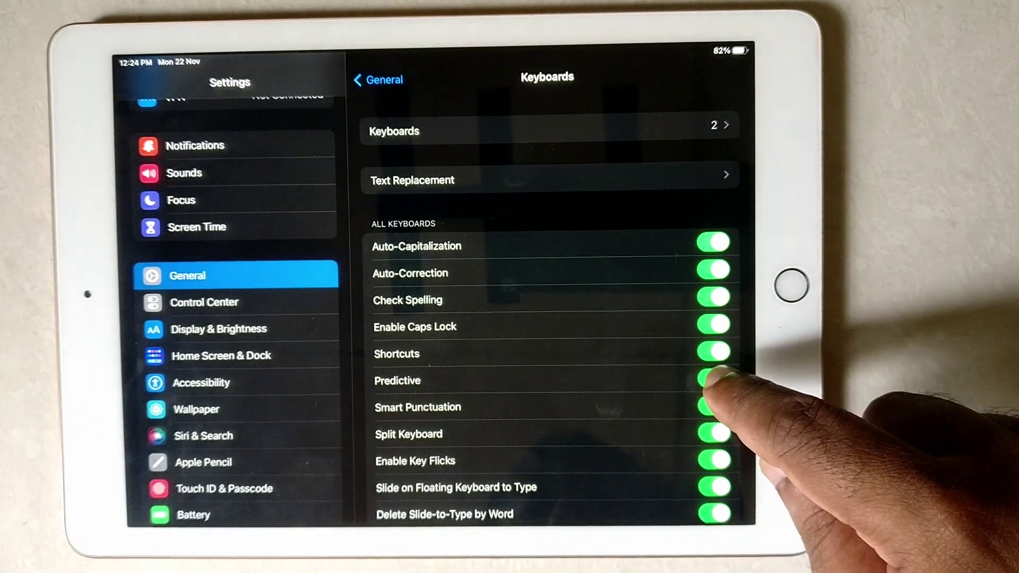
Step: Switch off the Predictive text toggle on the Keyboards page
left_click(713, 380)
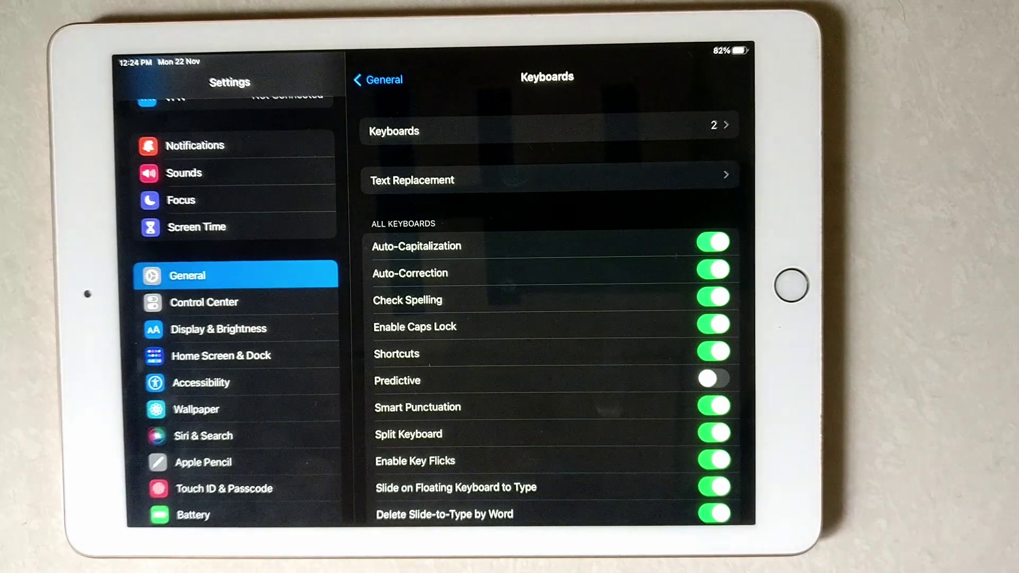